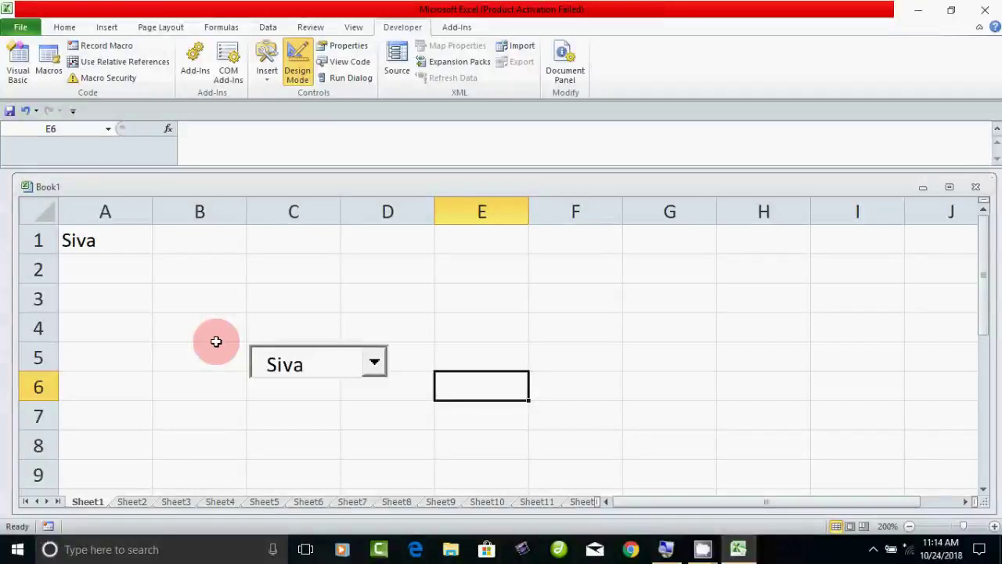
Turn off Design Mode and pick Mohamd in the combo box, confirming A1 reads Mohamd
left_click(705, 549)
left_click(623, 368)
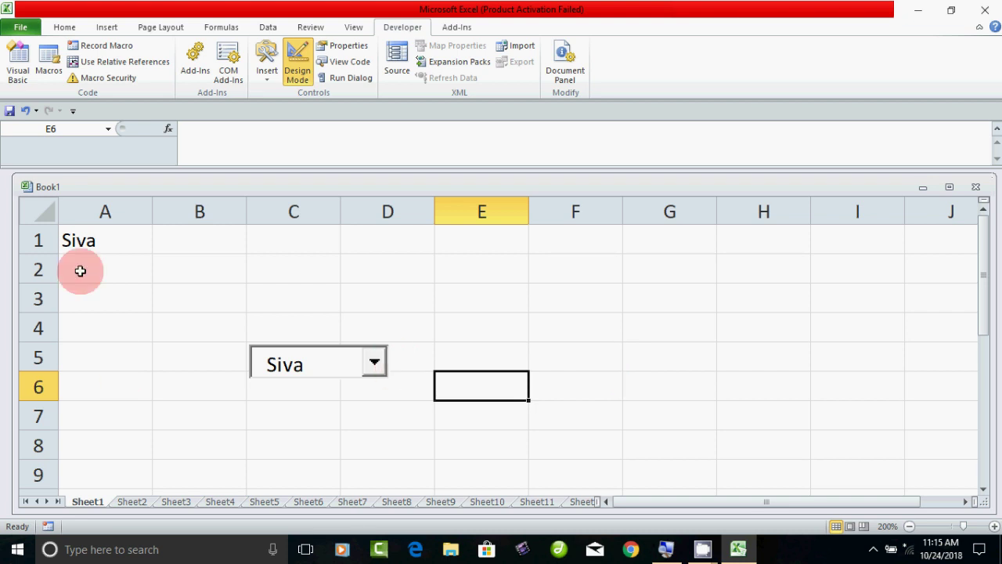
left_click(364, 369)
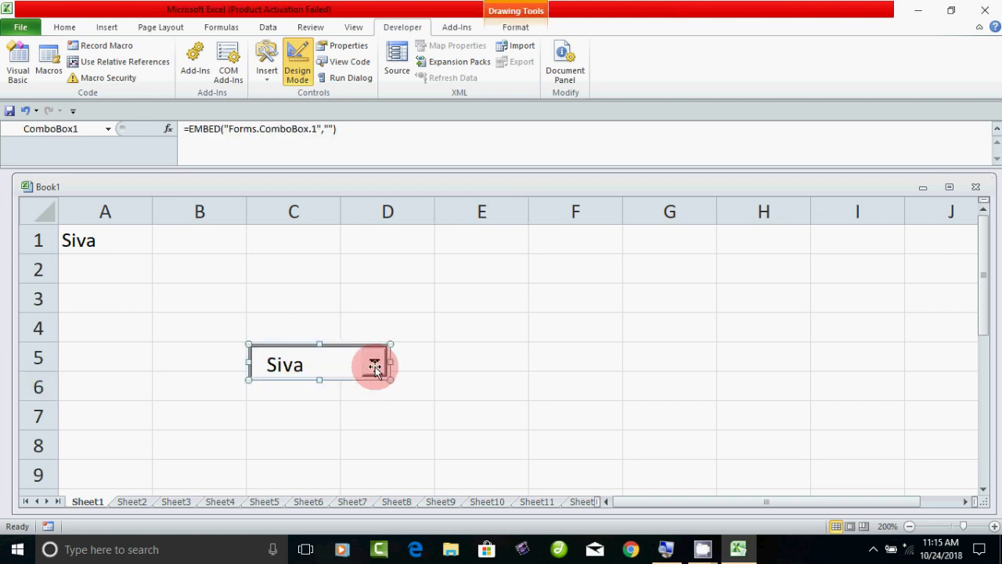
left_click(298, 55)
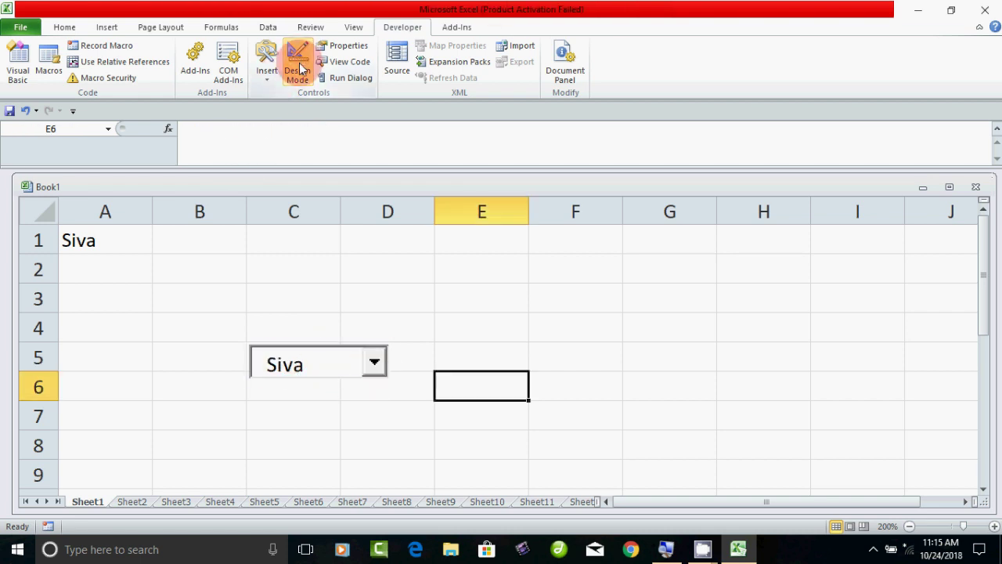
left_click(372, 364)
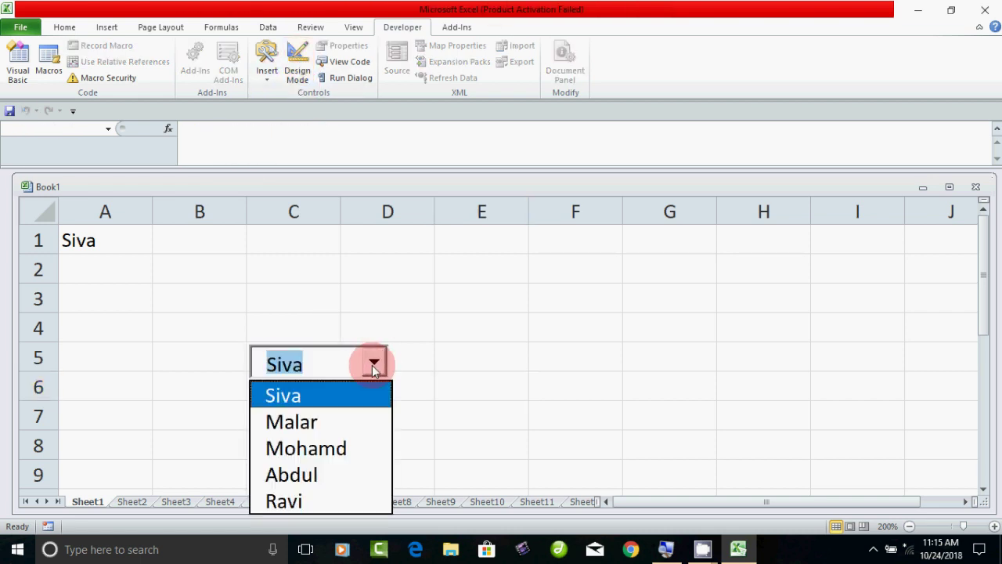
left_click(326, 449)
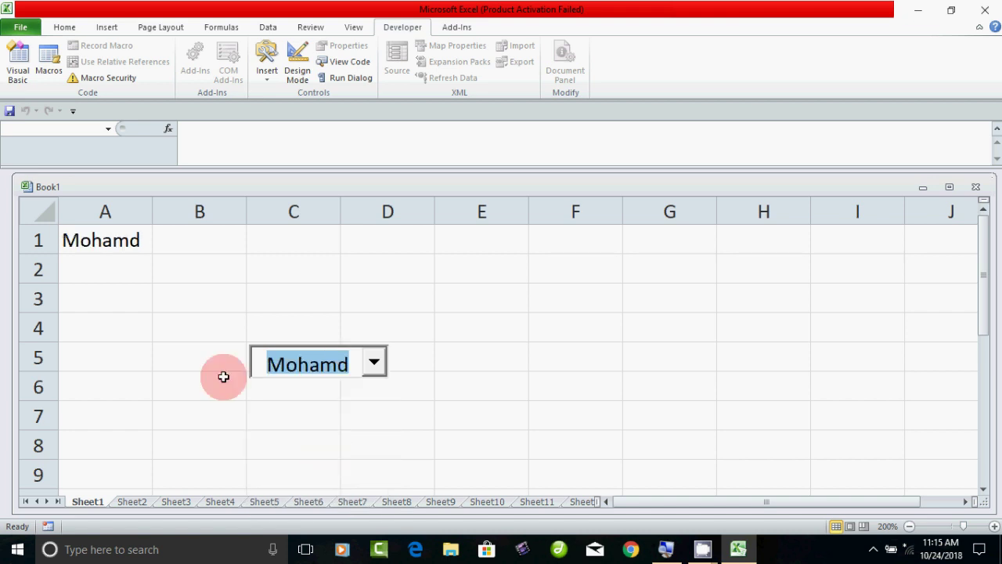
left_click(124, 249)
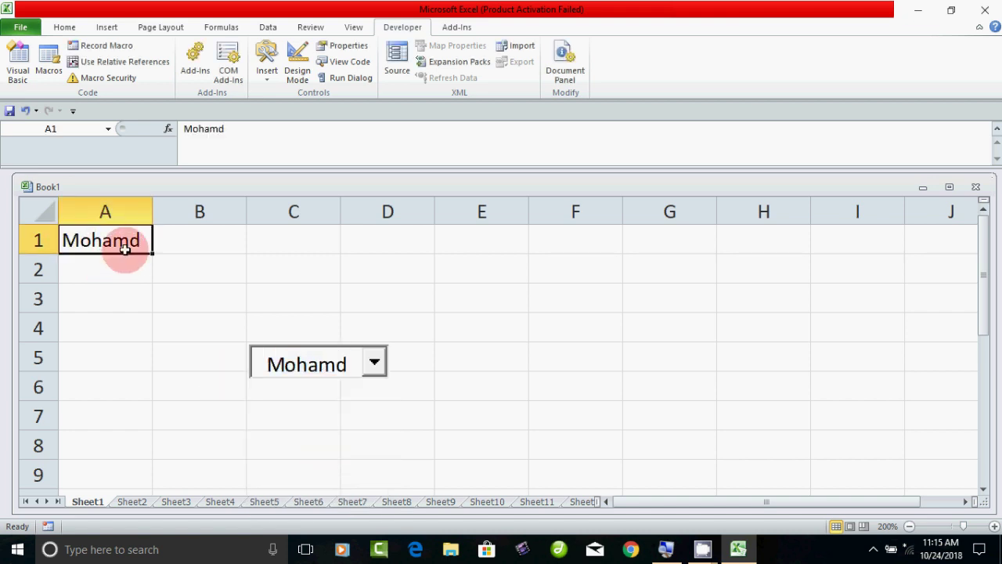
Review the five names in Sheet2 column A, then return to Sheet1 at cell E5
left_click(135, 502)
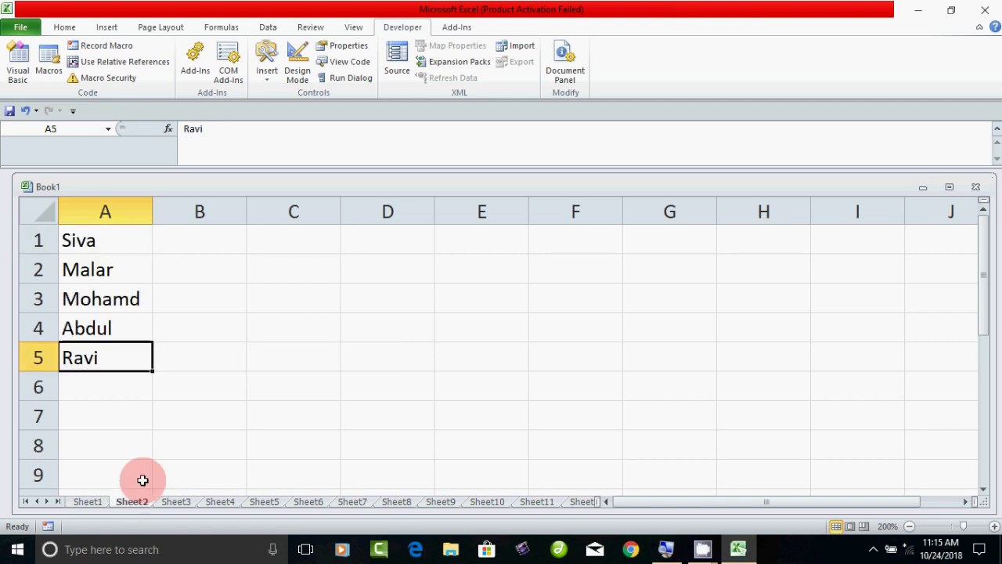
left_click_drag(122, 249, 129, 357)
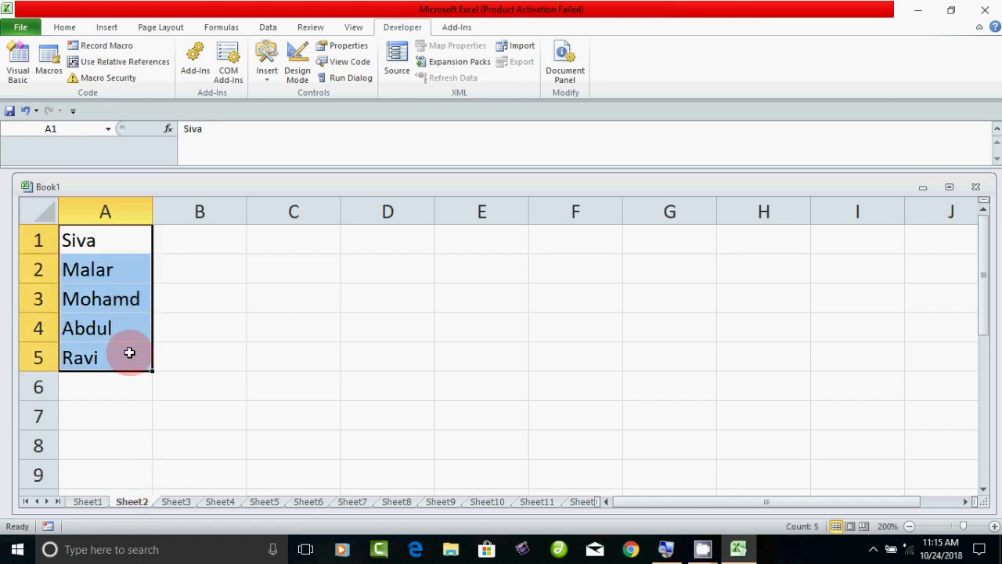
left_click(87, 501)
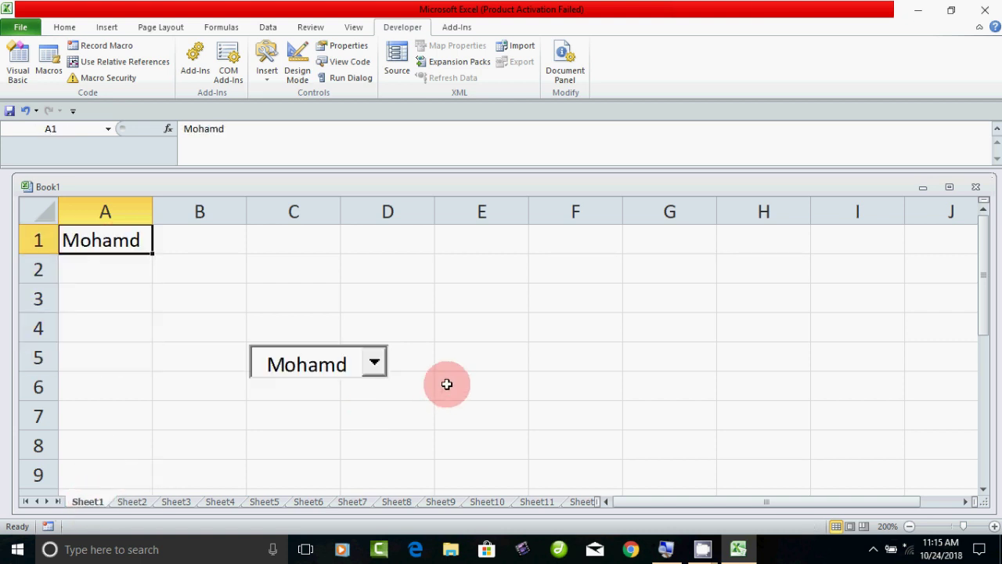
left_click(484, 358)
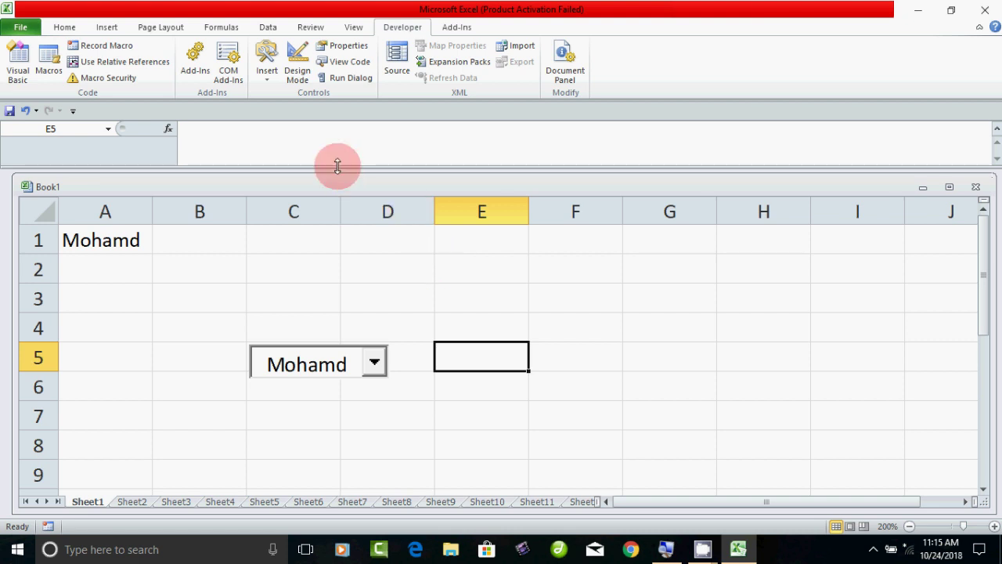
Insert an ActiveX List Box from the Developer controls and draw it over E4 to F8
left_click(265, 63)
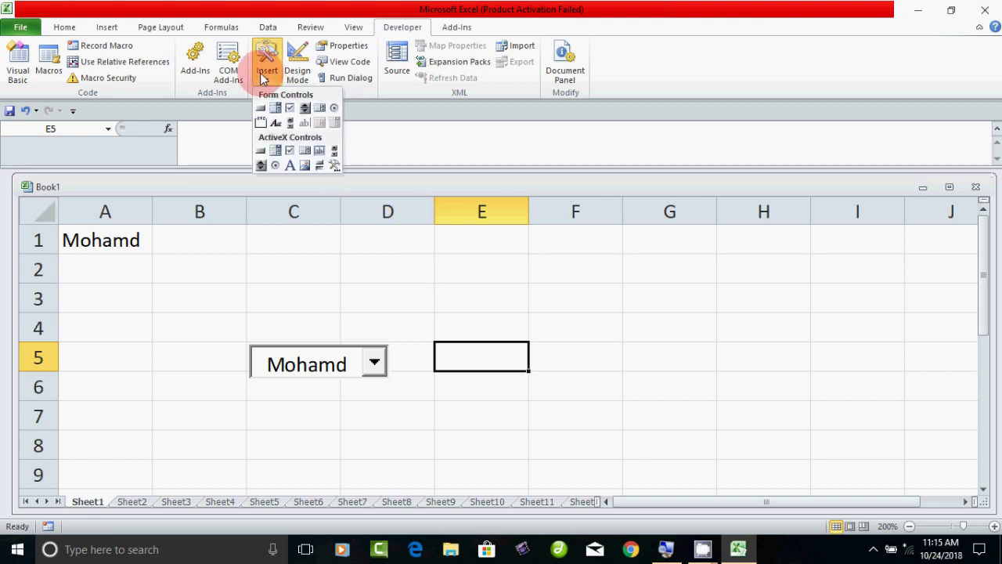
left_click(296, 52)
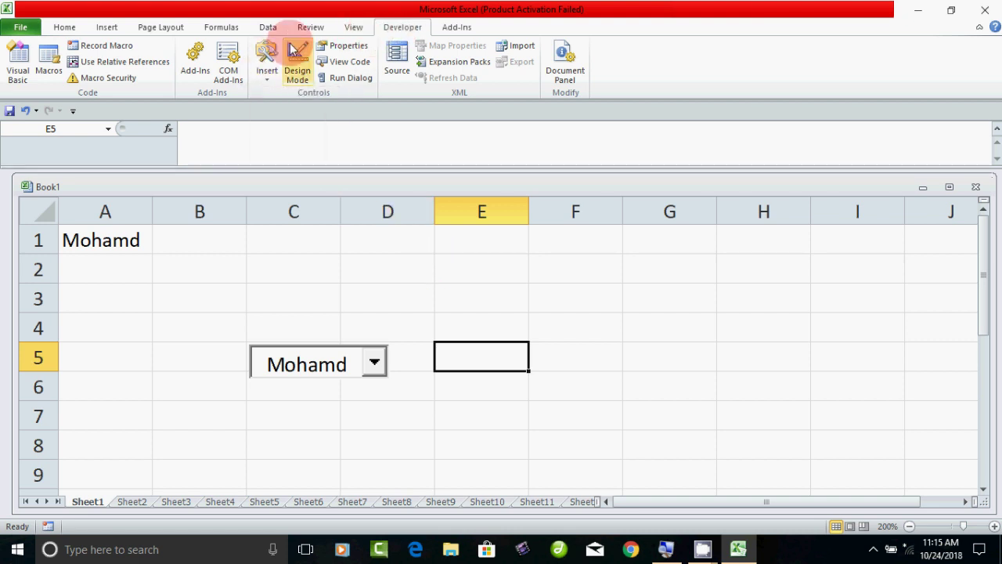
left_click(266, 60)
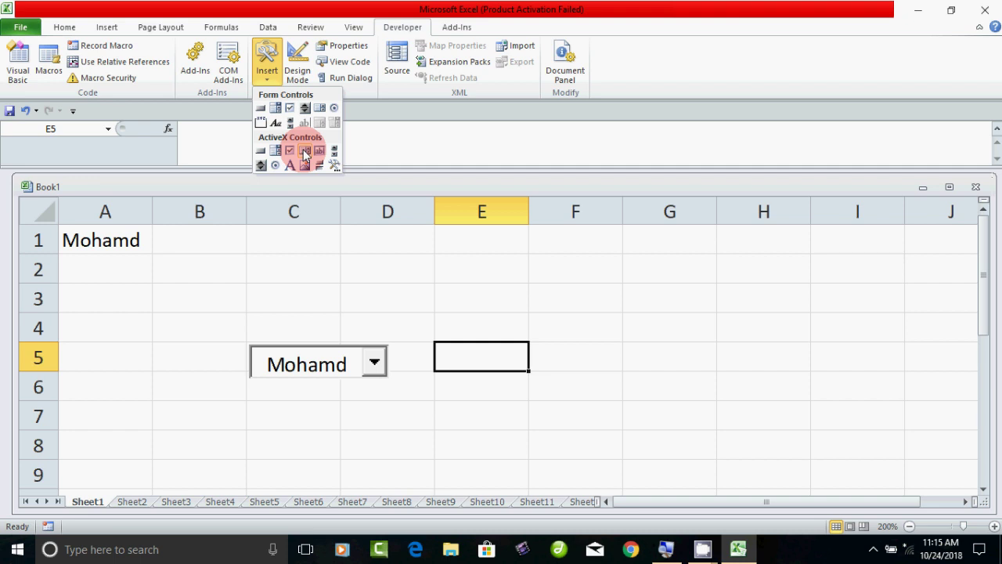
left_click(304, 154)
mouse_move(533, 350)
left_mouse_down()
mouse_move(541, 348)
mouse_move(525, 317)
left_mouse_up()
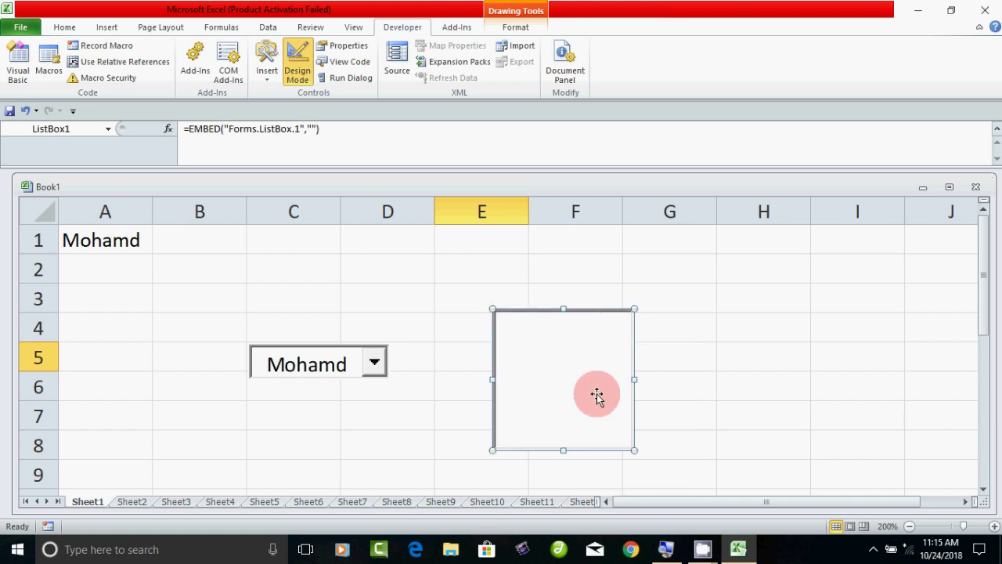
Open ListBox1's Properties and set its LinkedCell property to D1
right_click(544, 352)
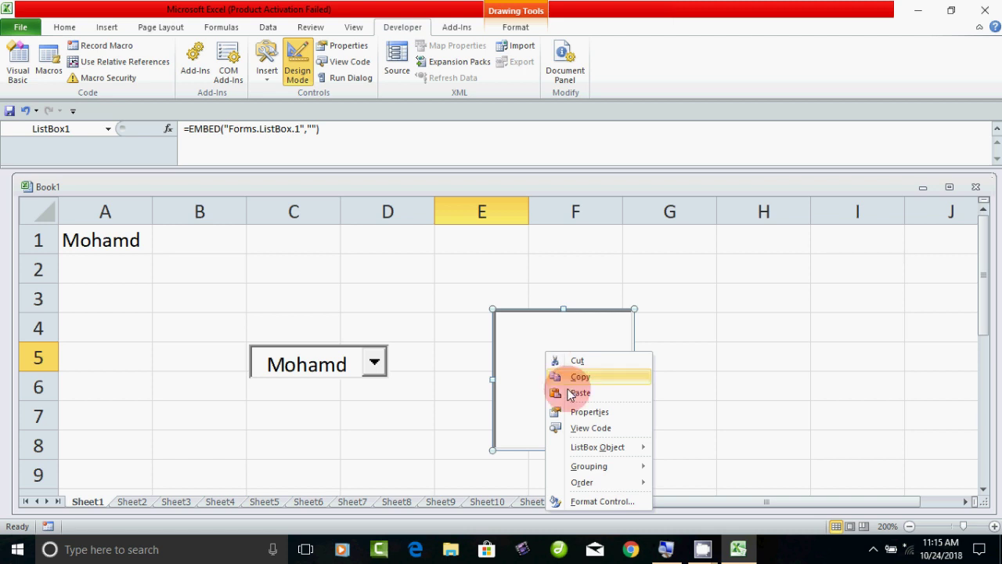
left_click(584, 412)
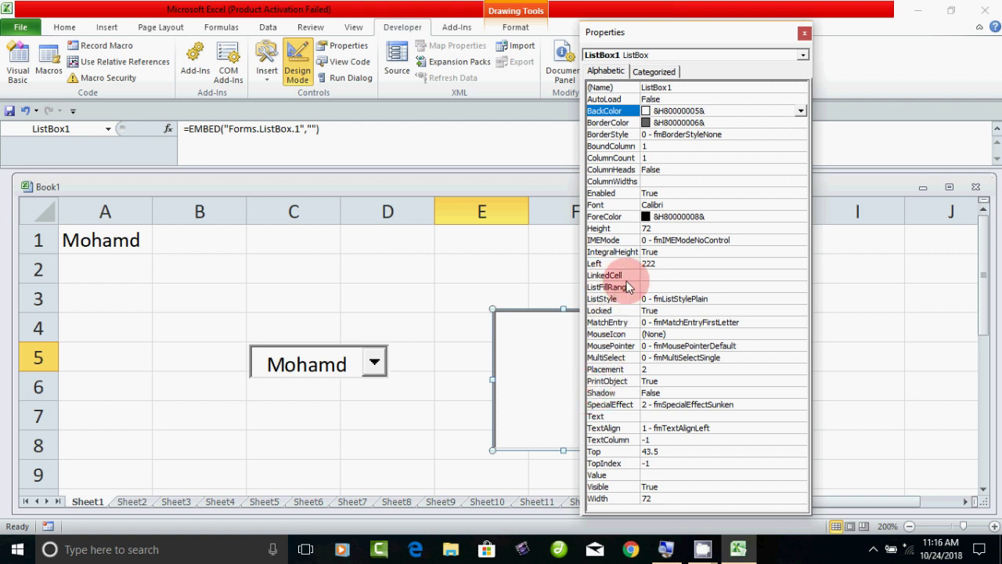
left_click(652, 275)
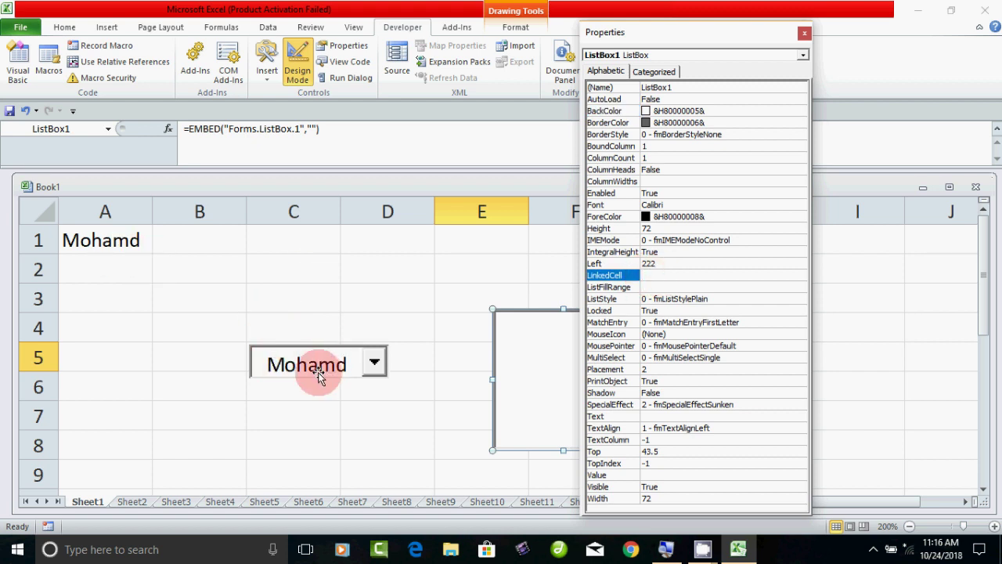
left_click(369, 240)
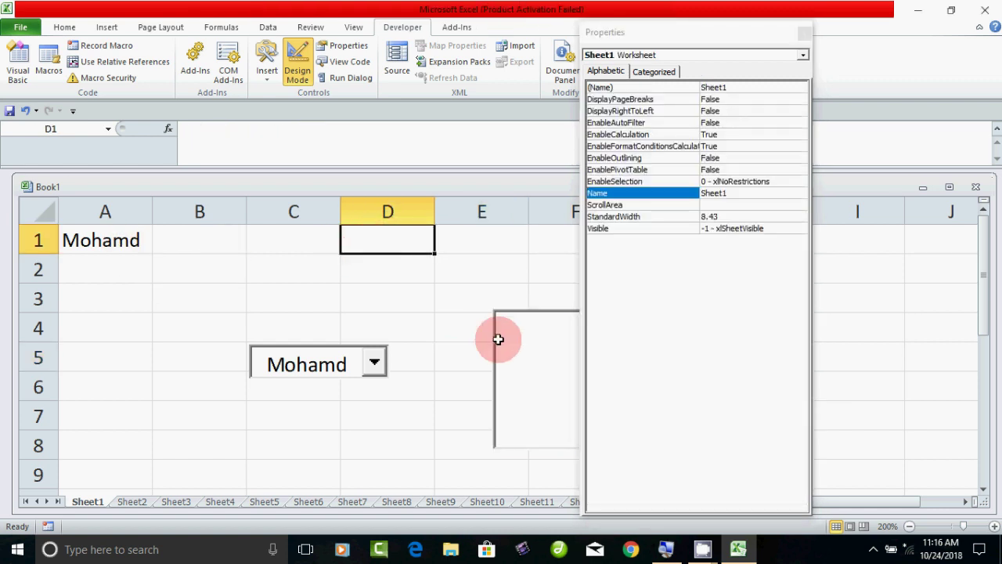
left_click(524, 340)
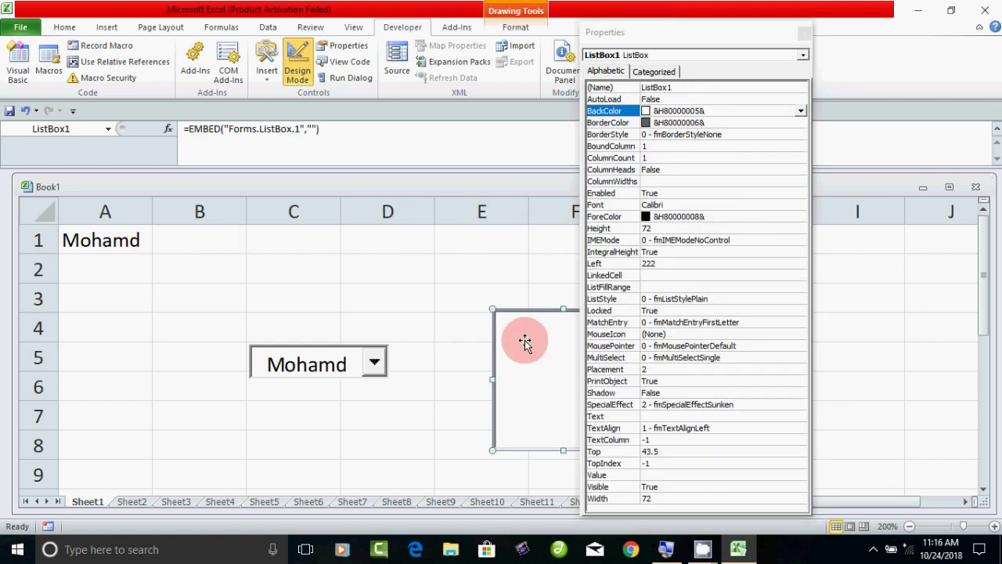
left_click(655, 276)
type("d1")
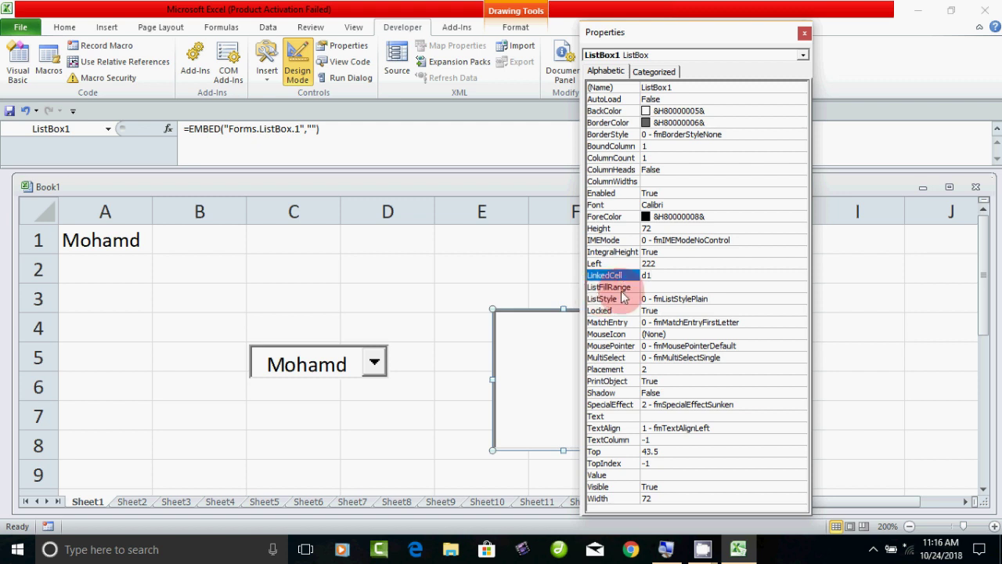
left_click(652, 288)
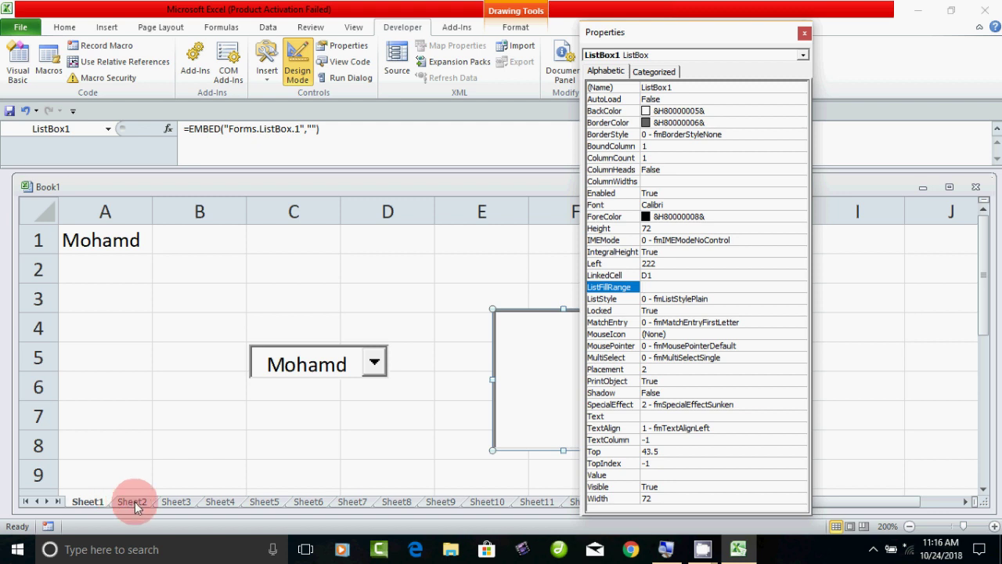
left_click(133, 504)
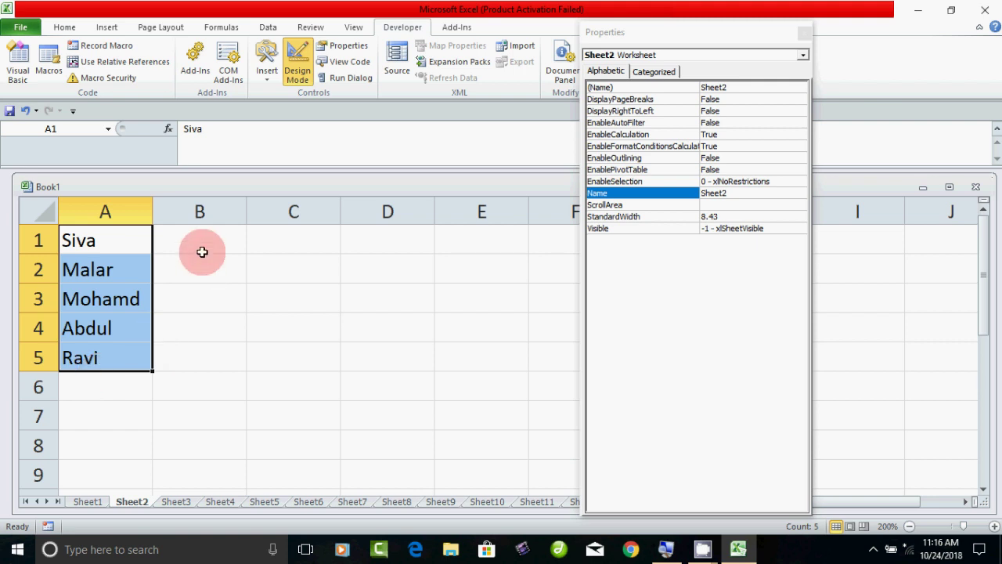
left_click_drag(210, 239, 196, 362)
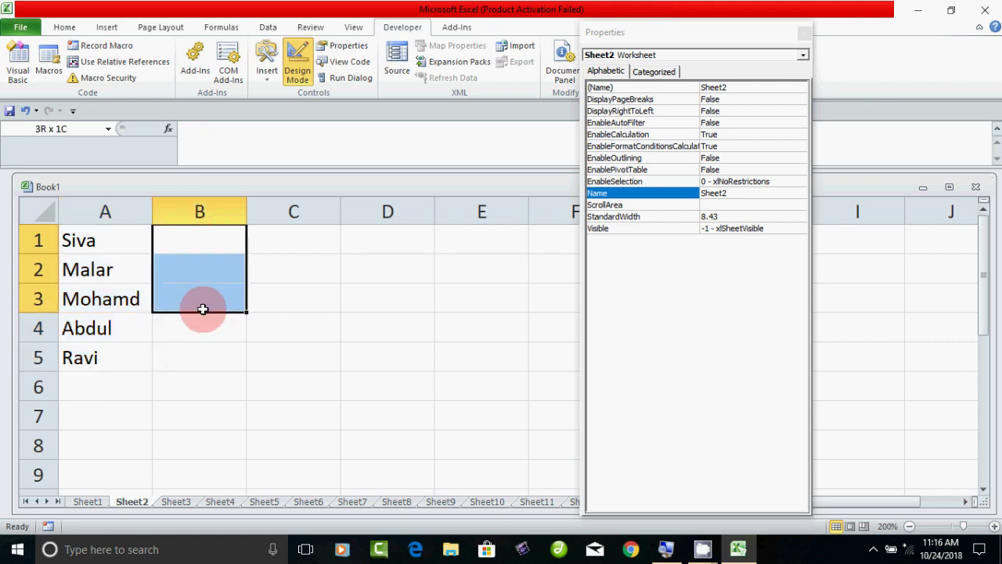
left_click(117, 419)
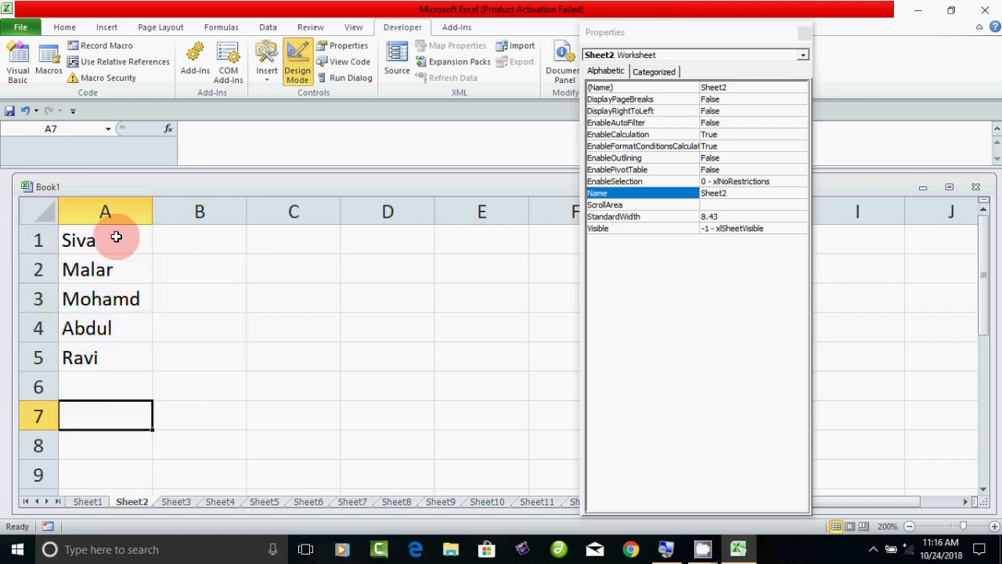
left_click_drag(118, 237, 105, 347)
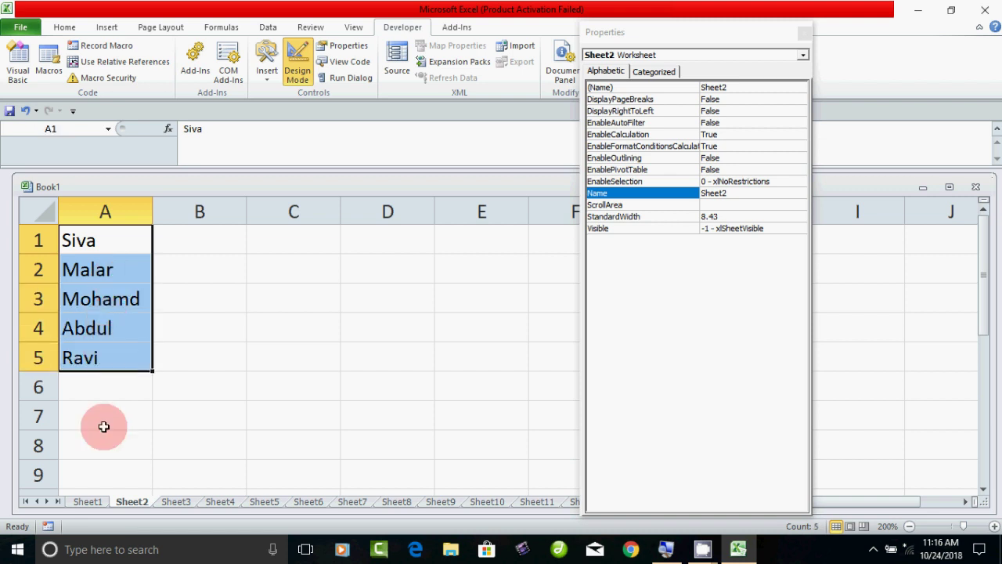
left_click(90, 504)
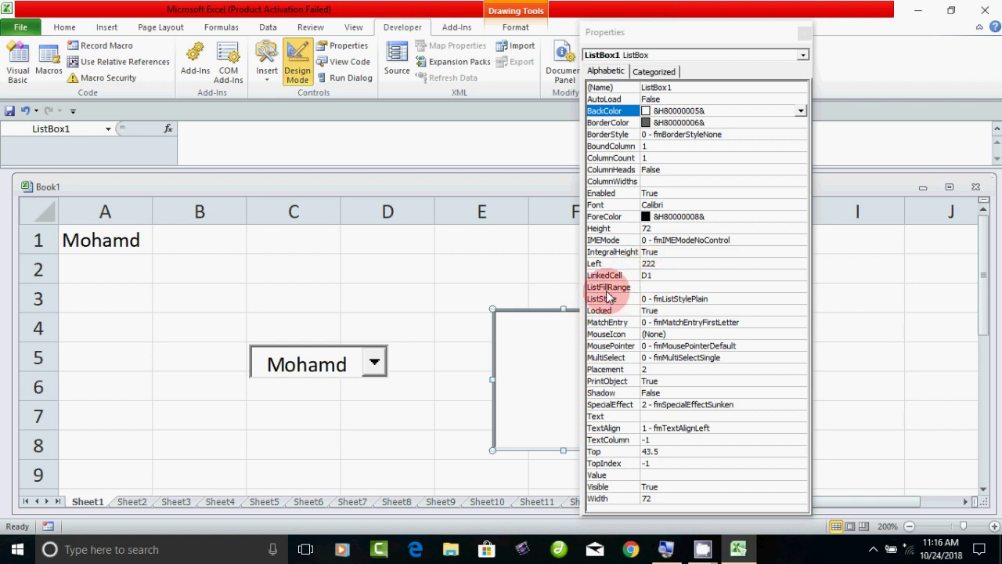
Set ListBox1's ListFillRange to sheet2!a1:a5 and close the Properties window
left_click(654, 288)
type("sheet2!a1:a5")
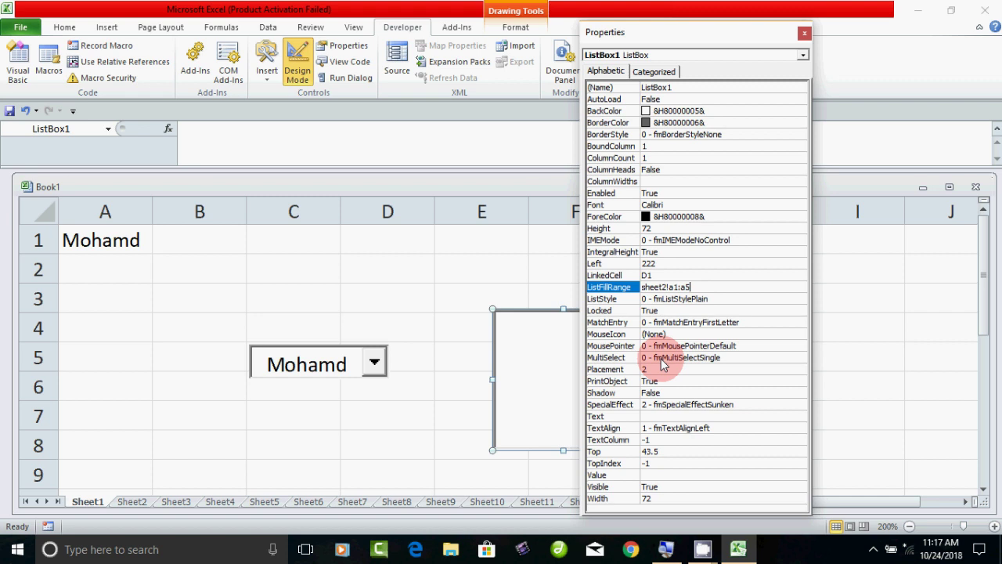
left_click(874, 350)
left_click(489, 271)
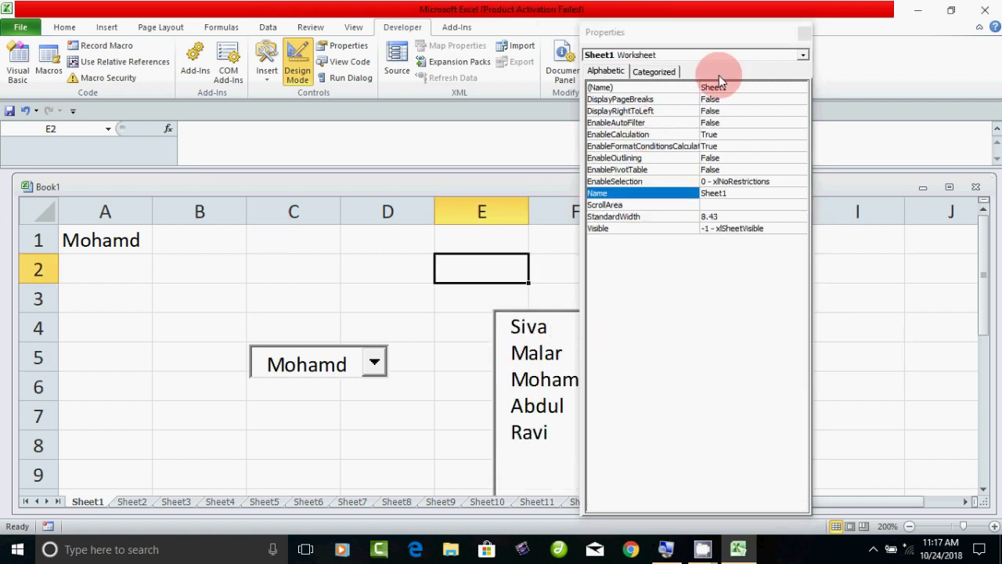
left_click(805, 33)
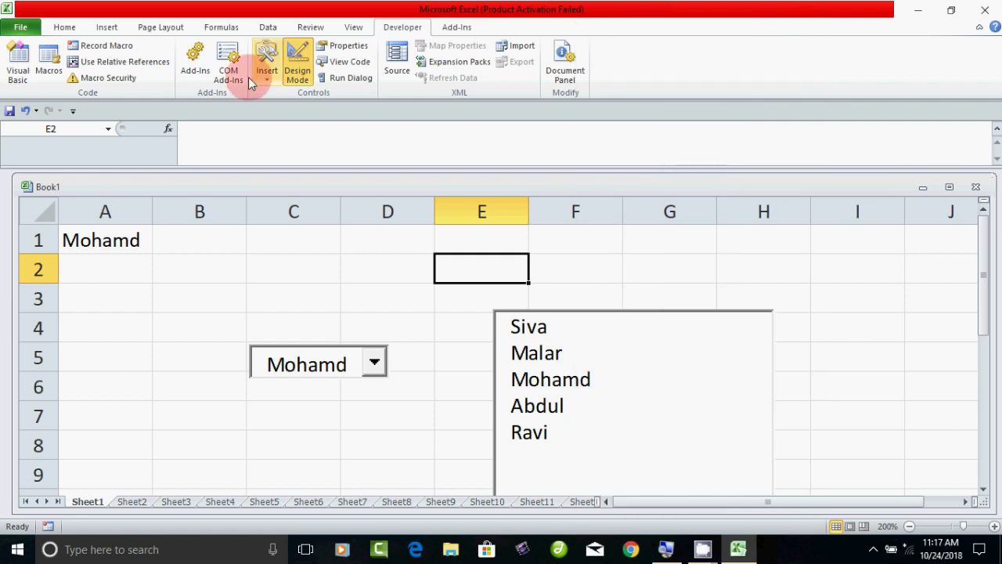
Toggle Design Mode, select the combo box, and switch Design Mode off to use the controls
left_click(297, 69)
left_click(351, 339)
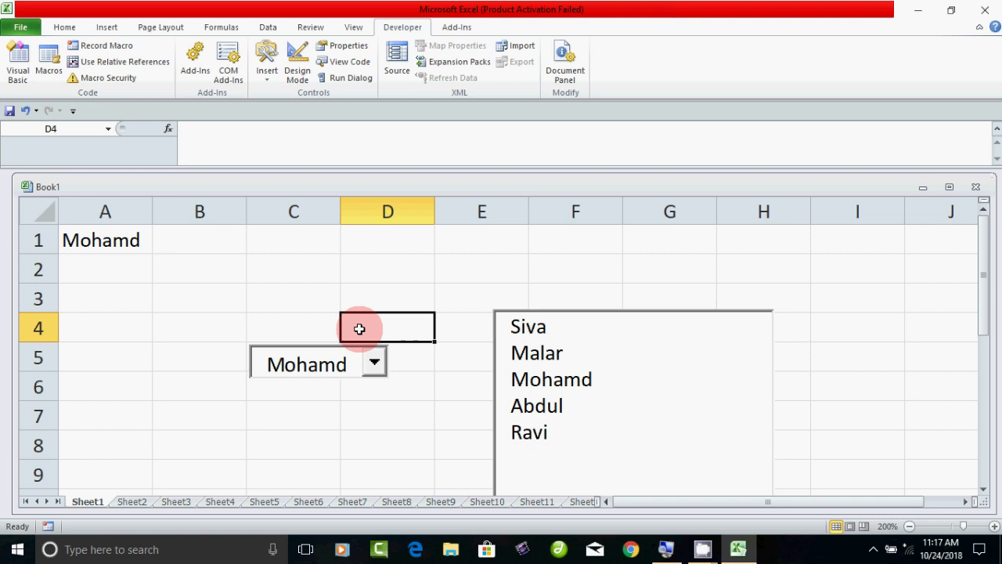
left_click(297, 69)
scroll(752, 392, "down", 2)
scroll(753, 392, "up", 1)
scroll(753, 392, "up", 1)
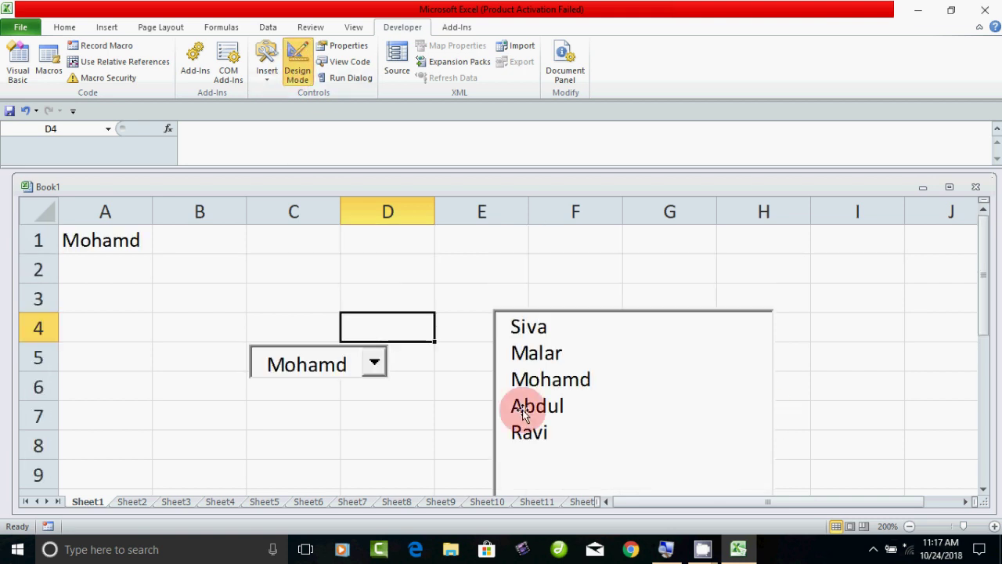
left_click(373, 366)
left_click(297, 70)
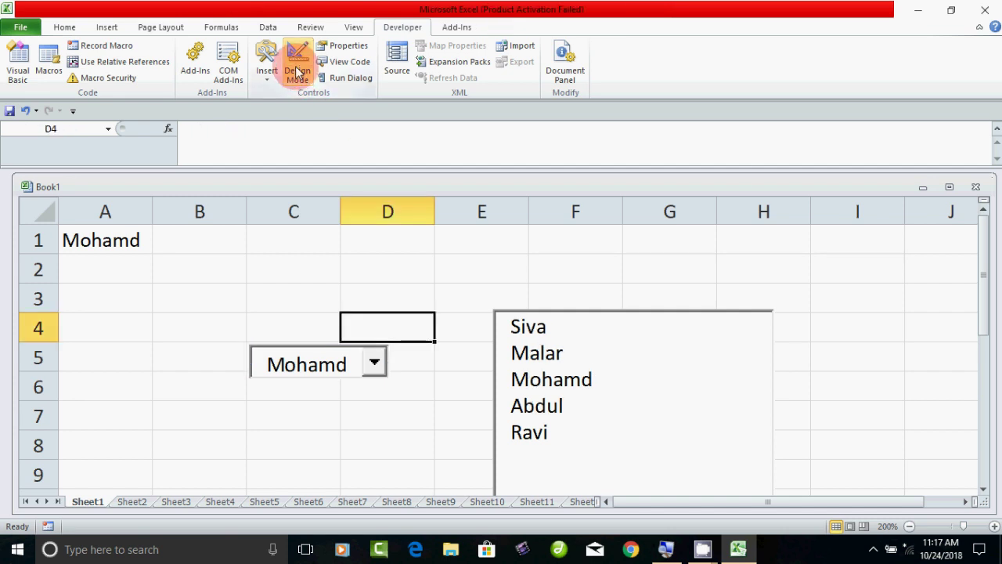
Pick Abdul in the combo box, then Ravi, Mohamd and Siva in the list box
left_click(379, 366)
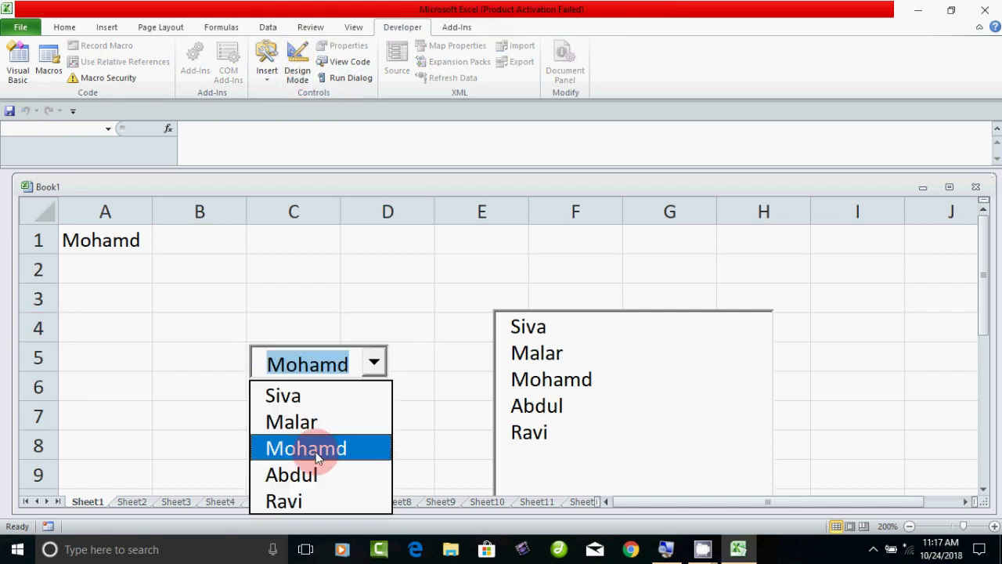
left_click(287, 475)
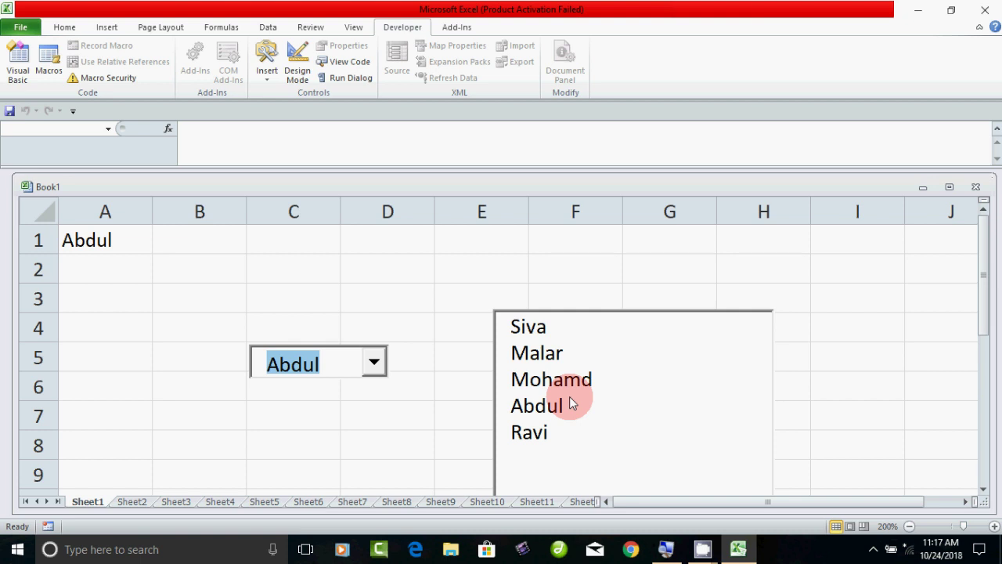
scroll(609, 345, "down", 1)
left_click(614, 342)
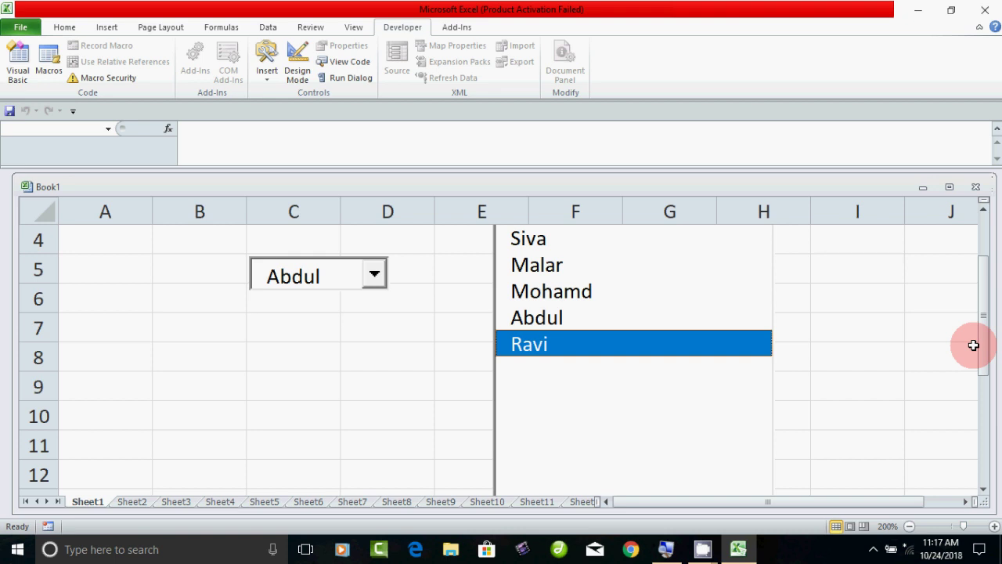
left_click_drag(983, 332, 984, 290)
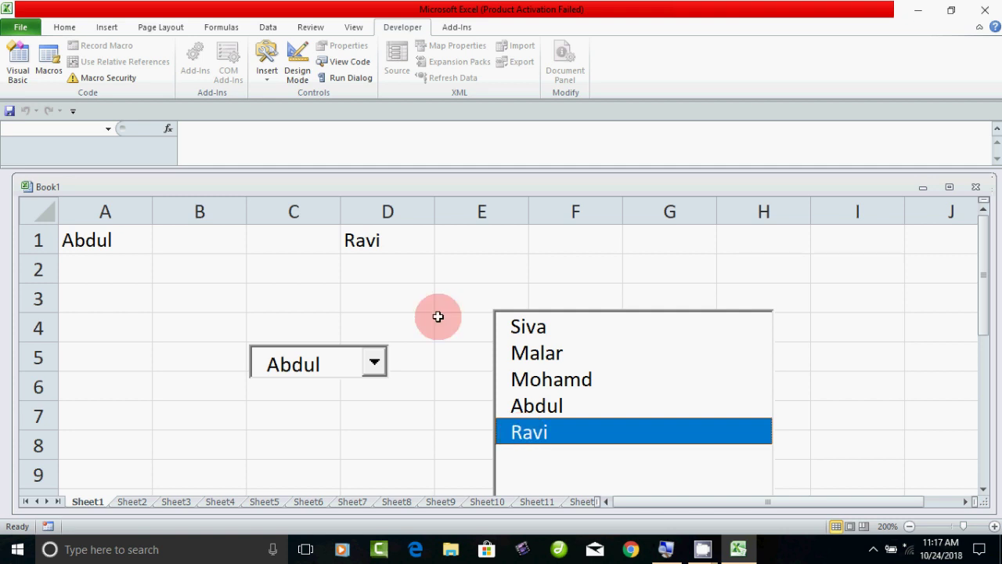
left_click(550, 381)
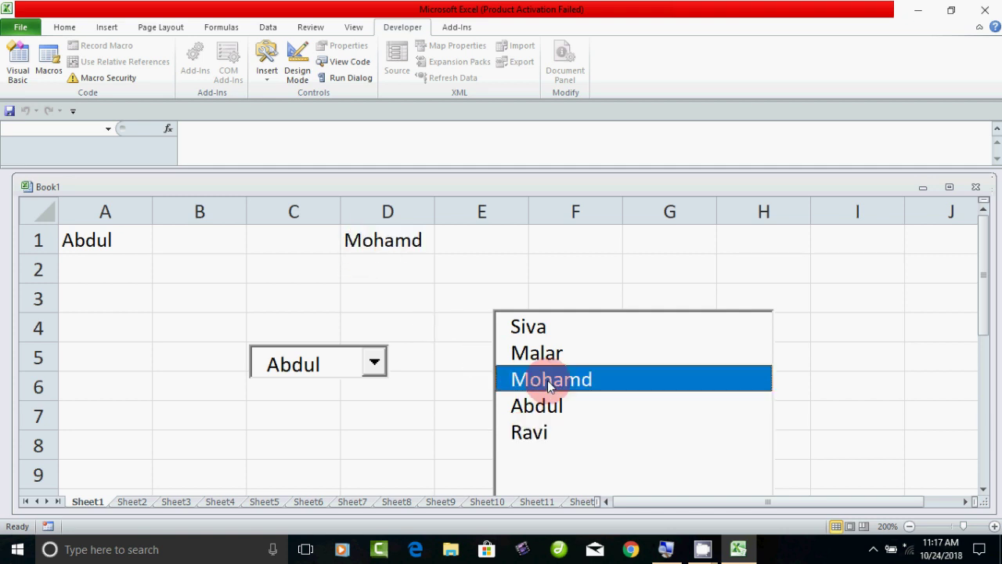
left_click(548, 333)
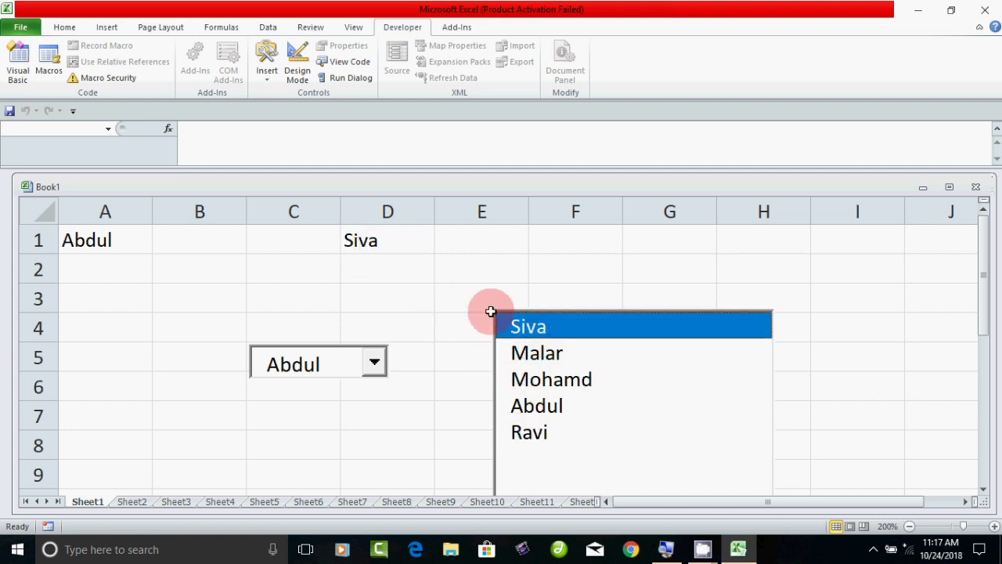
Pick Malar in the combo box and Abdul in the list box, so A1 reads Malar and D1 reads Abdul
left_click(375, 366)
left_click(326, 421)
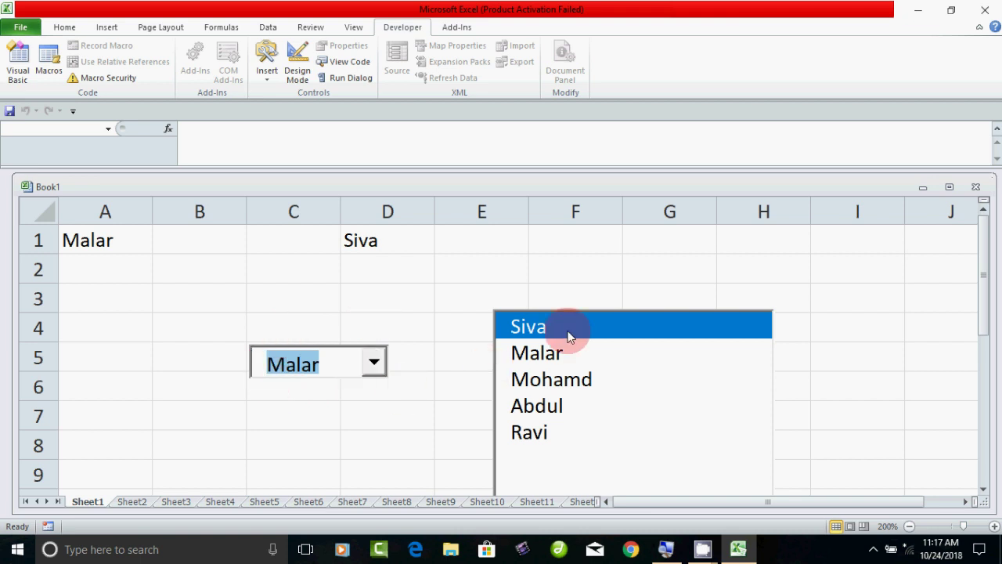
left_click(537, 407)
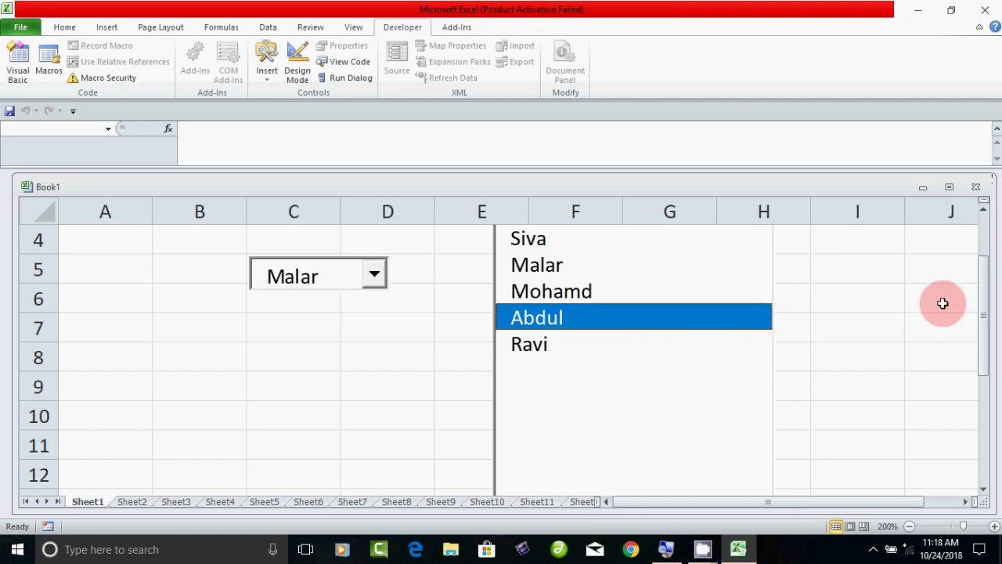
left_click_drag(988, 296, 988, 258)
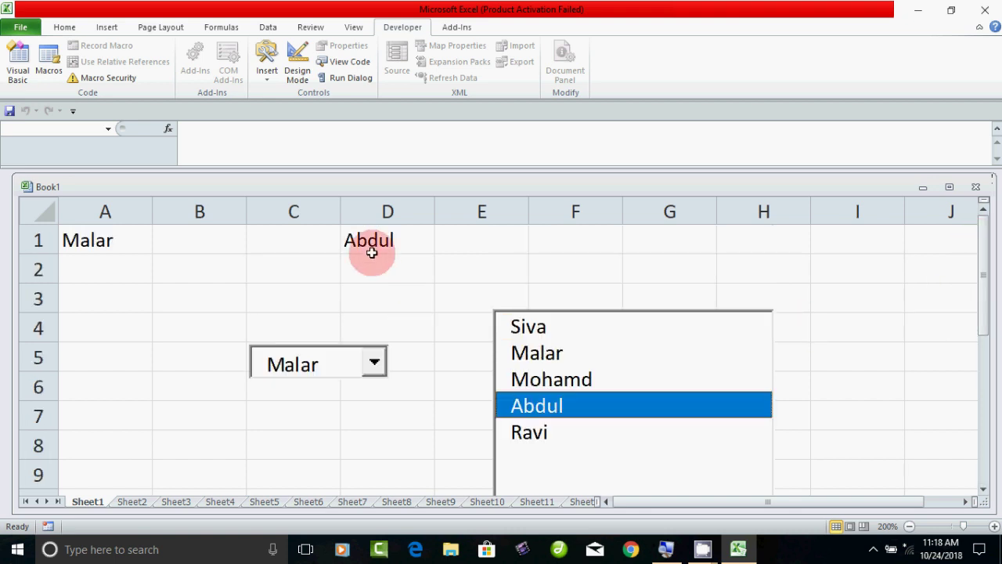